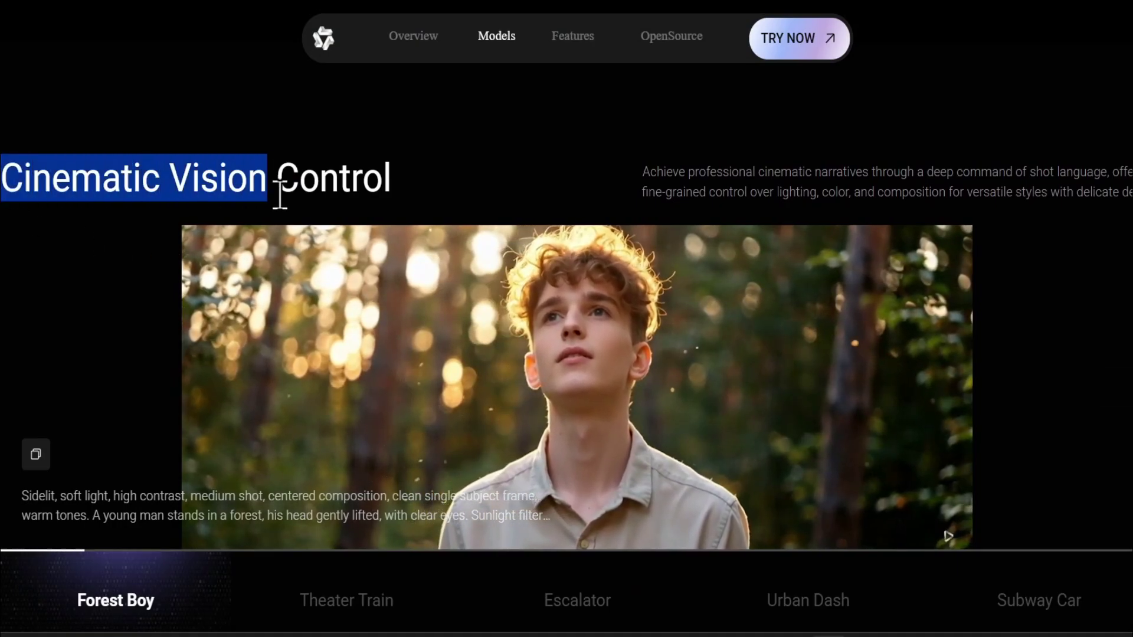
Search Google for 'wan video generator' to reach the official wan.video result
{"action": "left_click_drag", "start_coordinate": [7, 177], "coordinate": [475, 213]}
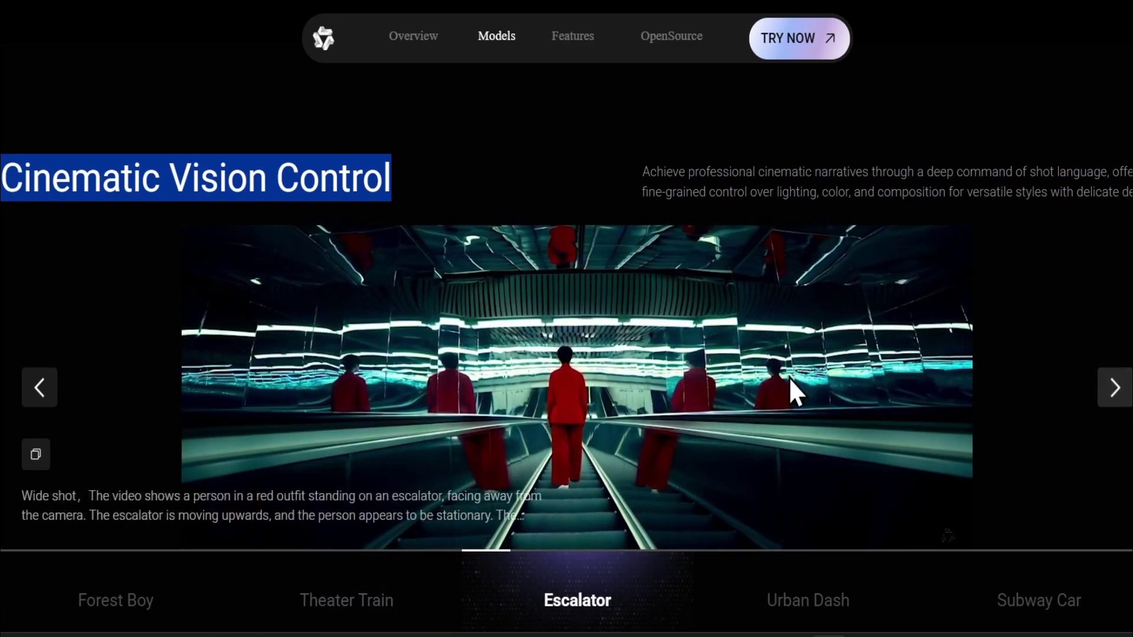
{"action": "left_click", "coordinate": [444, 189]}
{"action": "scroll", "coordinate": [878, 369], "scroll_direction": "down", "scroll_amount": 1}
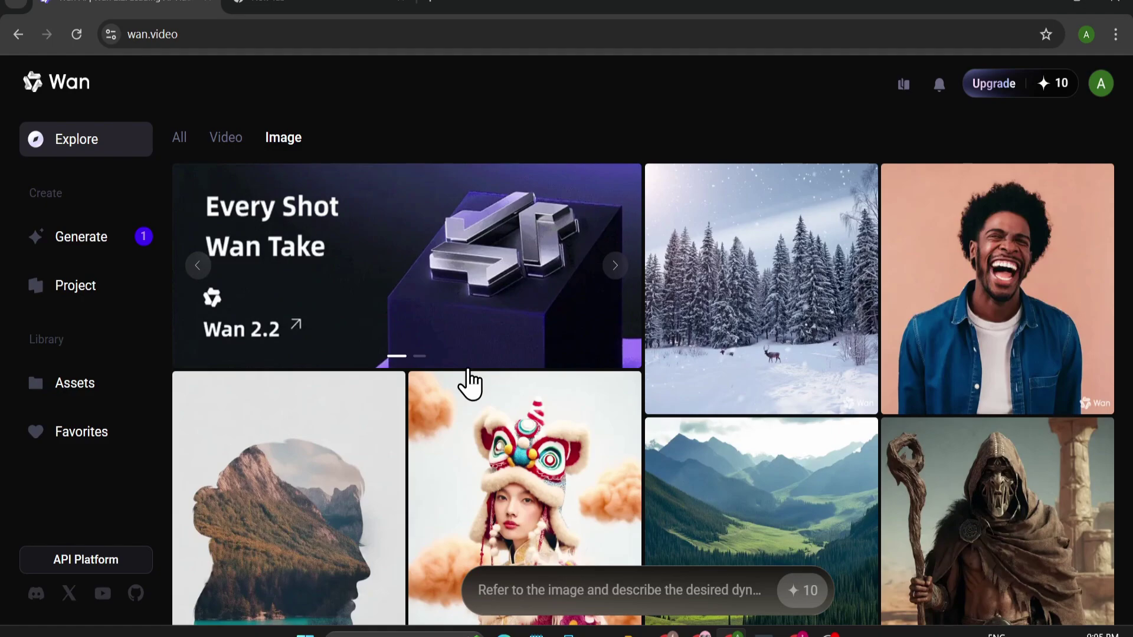
{"action": "left_click", "coordinate": [120, 40]}
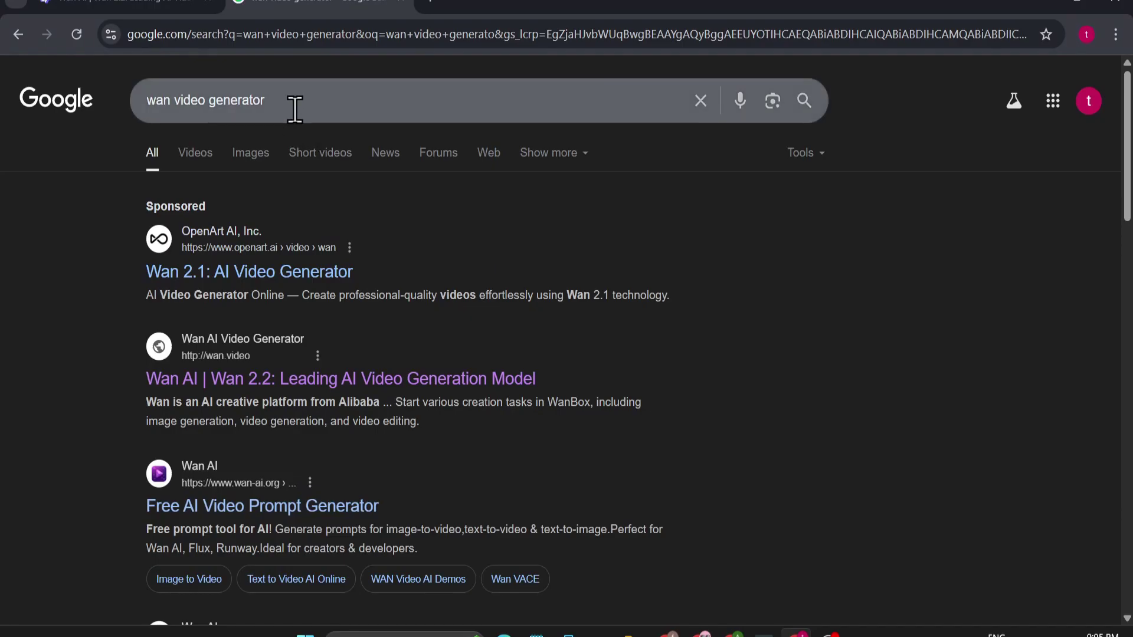
{"action": "left_click", "coordinate": [243, 102]}
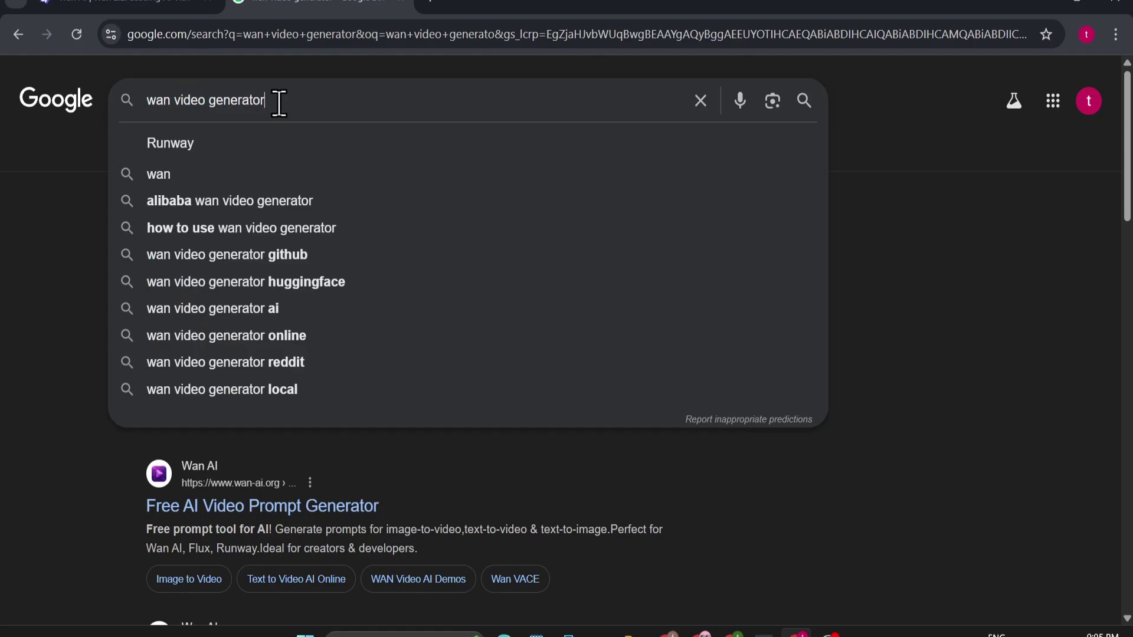
{"action": "left_click", "coordinate": [60, 180]}
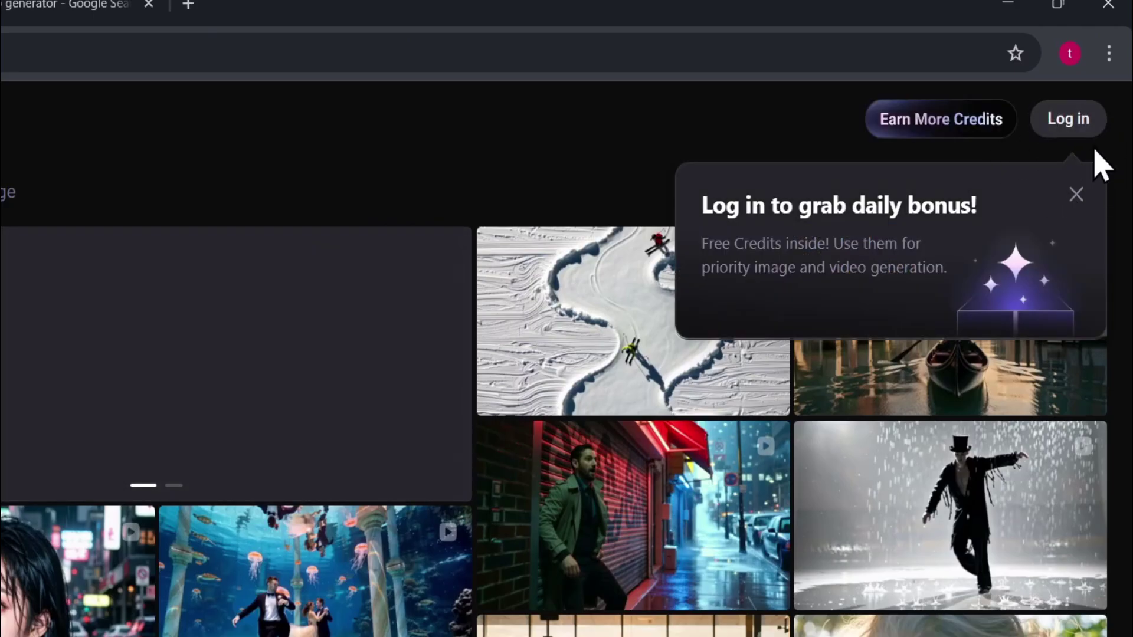
Sign in, claim the 10 daily check-in credits, and go to the video creation page
{"action": "left_click", "coordinate": [1061, 134]}
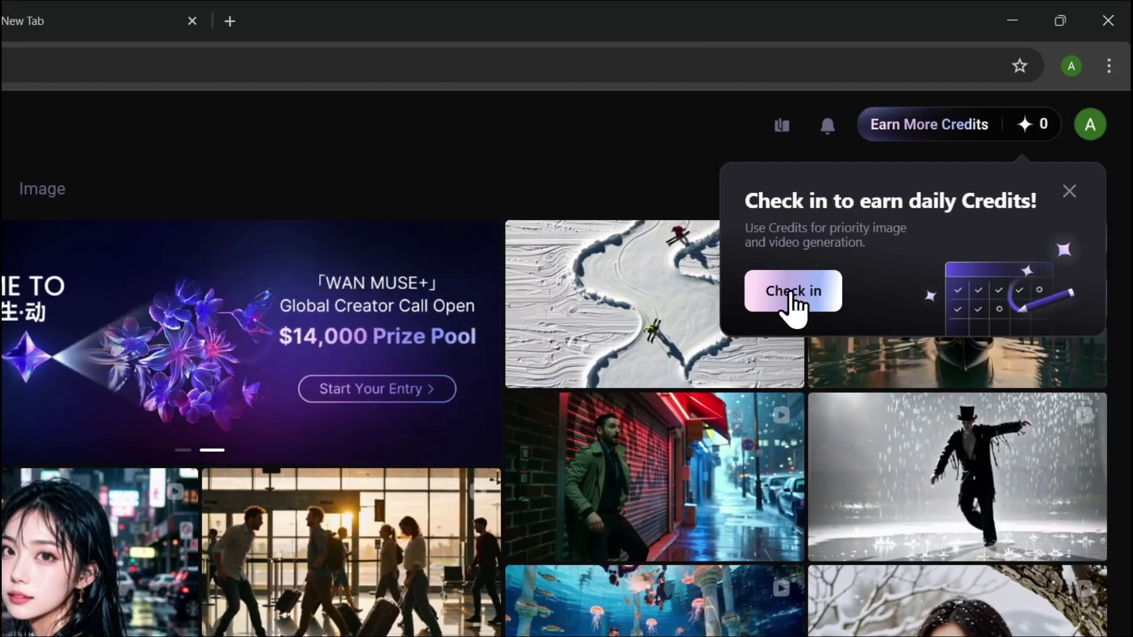
{"action": "left_click", "coordinate": [792, 292]}
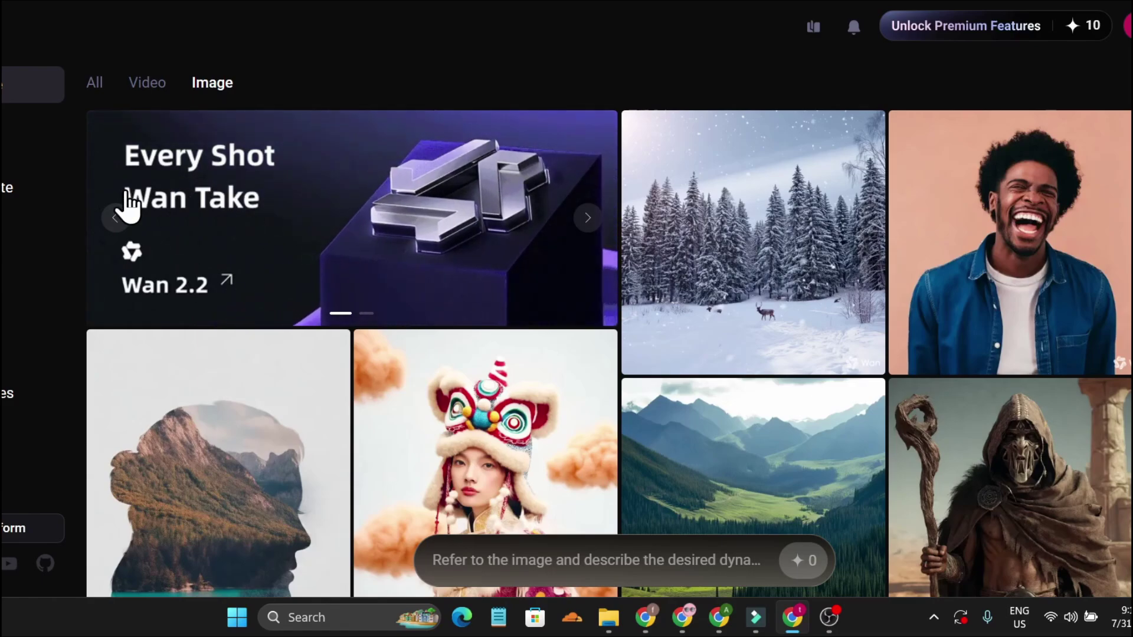
{"action": "left_click", "coordinate": [9, 186]}
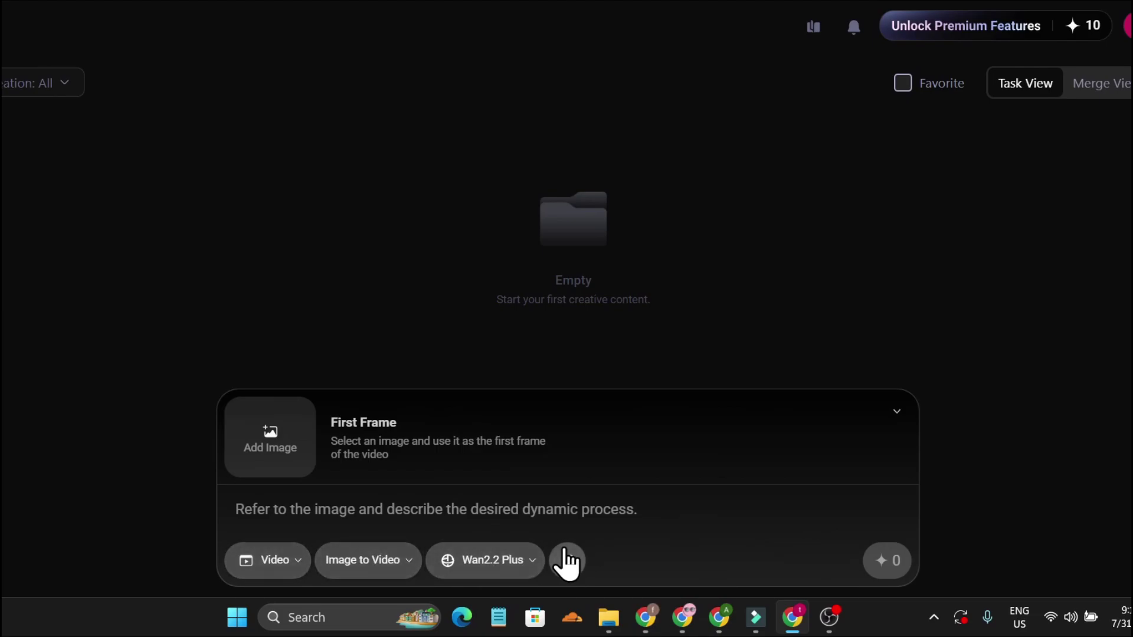
Keep video as media type and switch the function to Text to Video with Wan2.2 Plus
{"action": "left_click", "coordinate": [279, 567]}
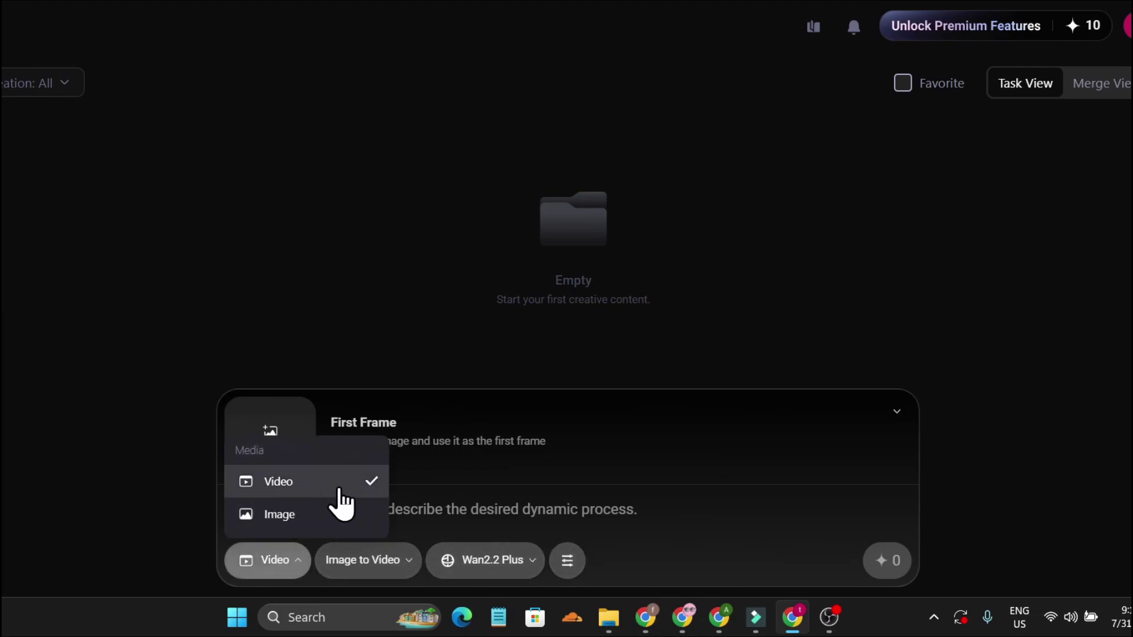
{"action": "left_click", "coordinate": [288, 570]}
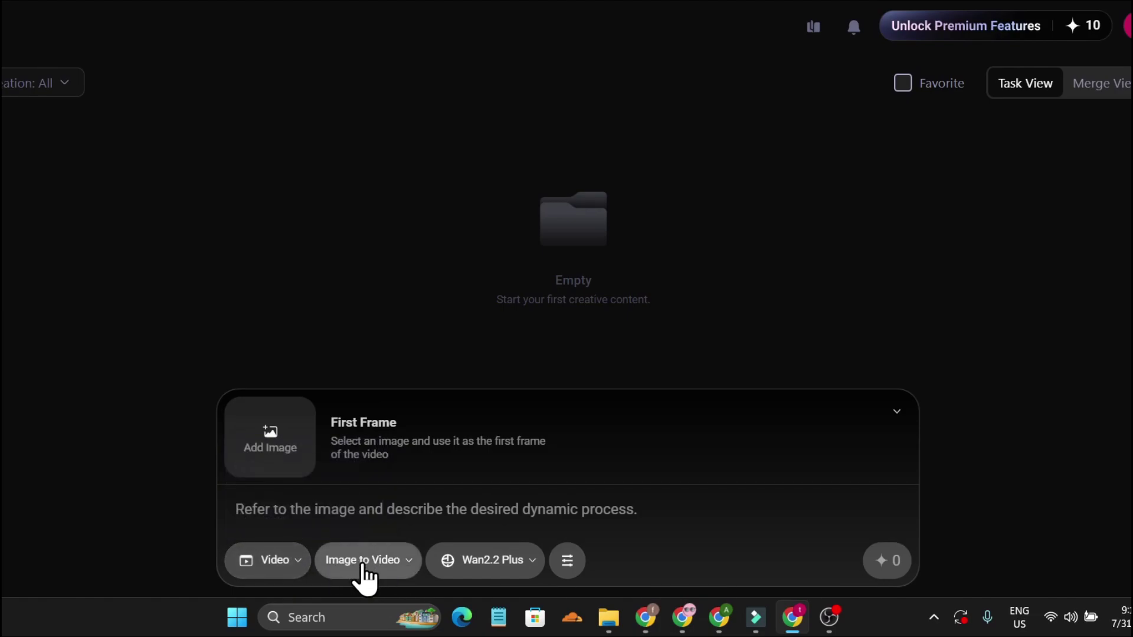
{"action": "left_click", "coordinate": [365, 571]}
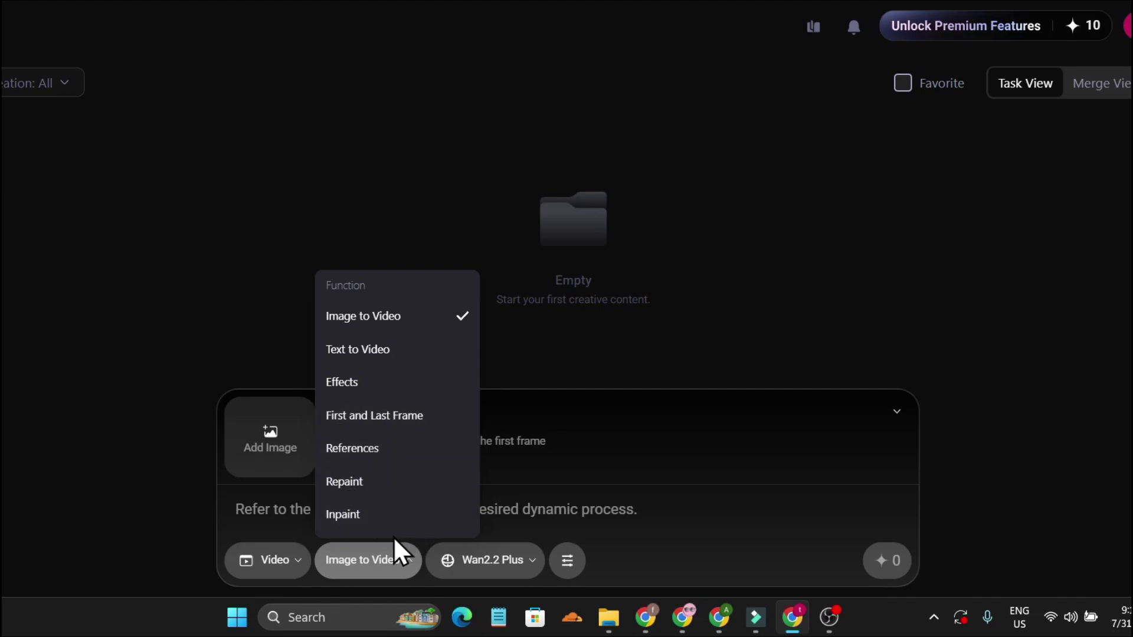
{"action": "left_click", "coordinate": [387, 567]}
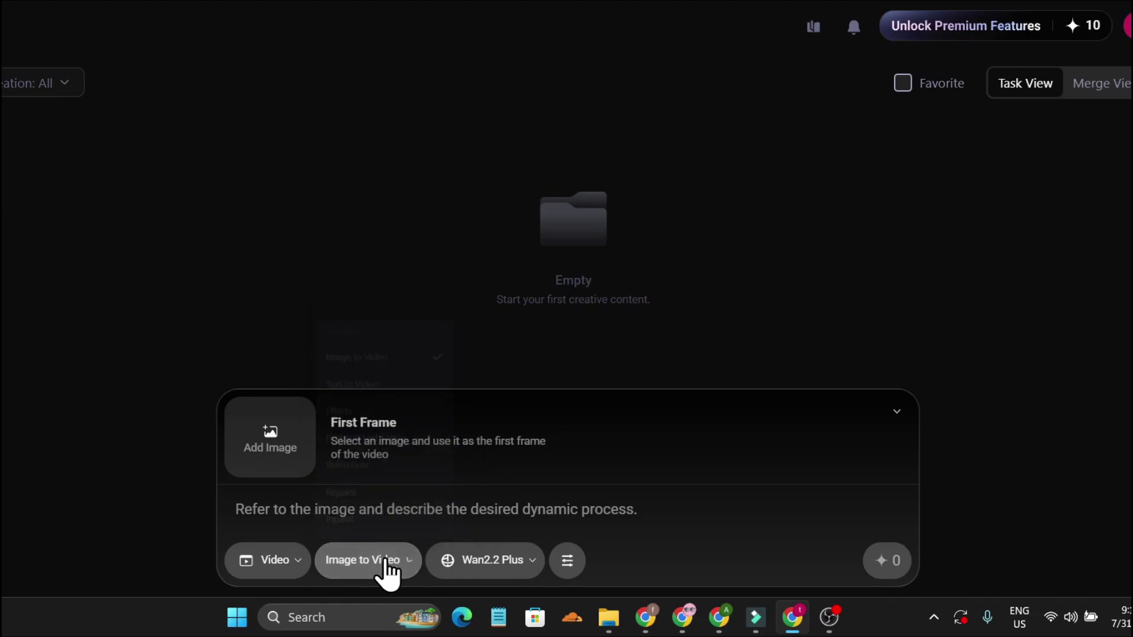
{"action": "left_click", "coordinate": [278, 569]}
{"action": "left_click", "coordinate": [388, 576]}
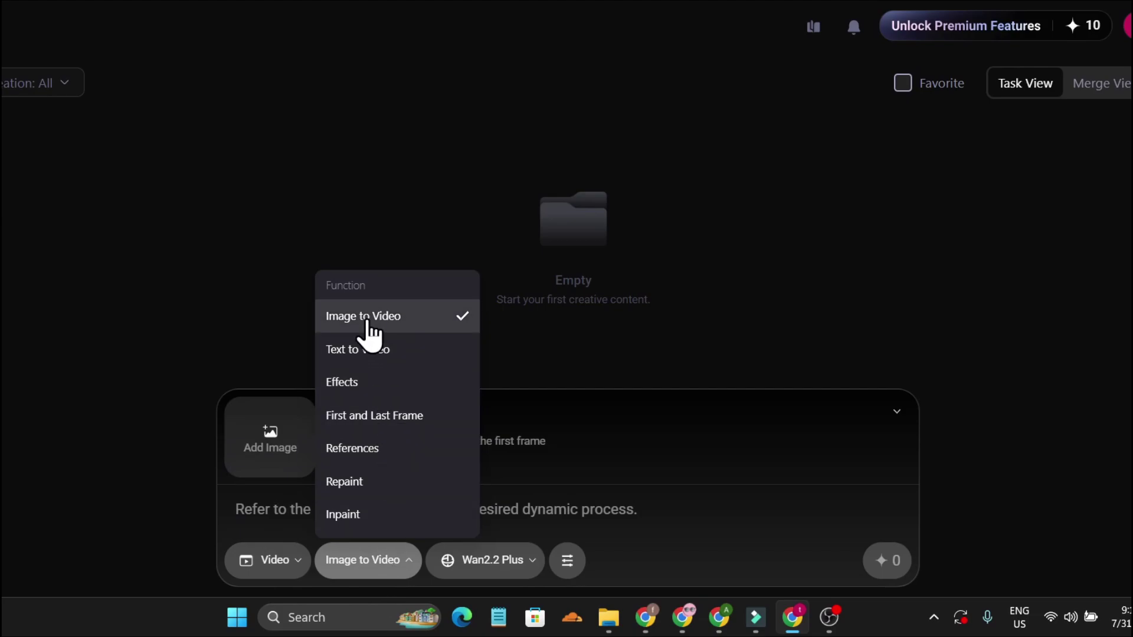
{"action": "left_click", "coordinate": [364, 355]}
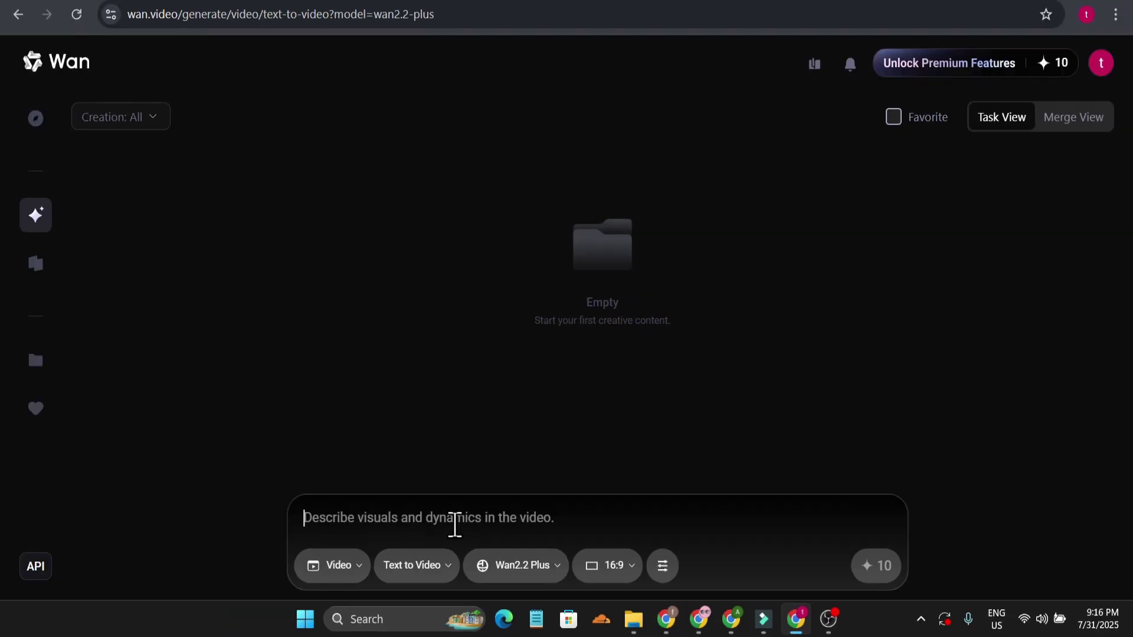
Paste the mushroom-forest-and-steampunk-city prompt and split 'hyperrealistic' into 'hyper realistic'
{"action": "type", "text": "\"A breathtaking, hyperrealistic fantasy forest at dusk. Luminescent mushrooms cast a soft, ethereal glow on ancient, moss-covered trees. In the background, a magnificent steampunk city rises, with towering brass and copper structures, intricate clockwork mechanisms, and glowing Victorian-style windows. A gentle, cinematic panning shot reveals the city's grandeur.\""}
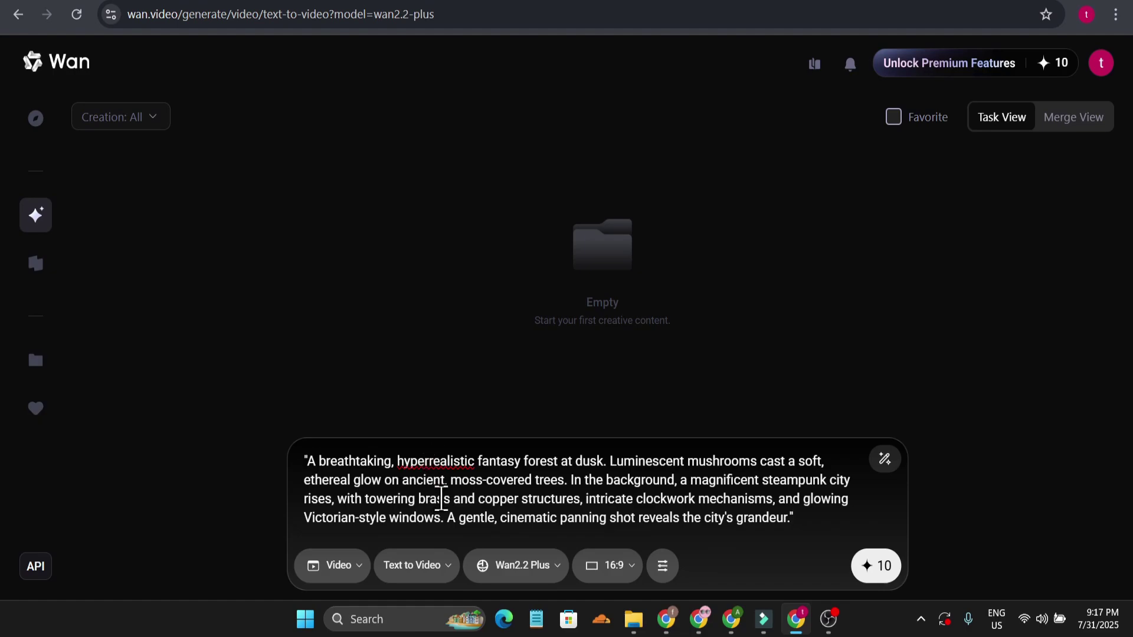
{"action": "left_click", "coordinate": [432, 461]}
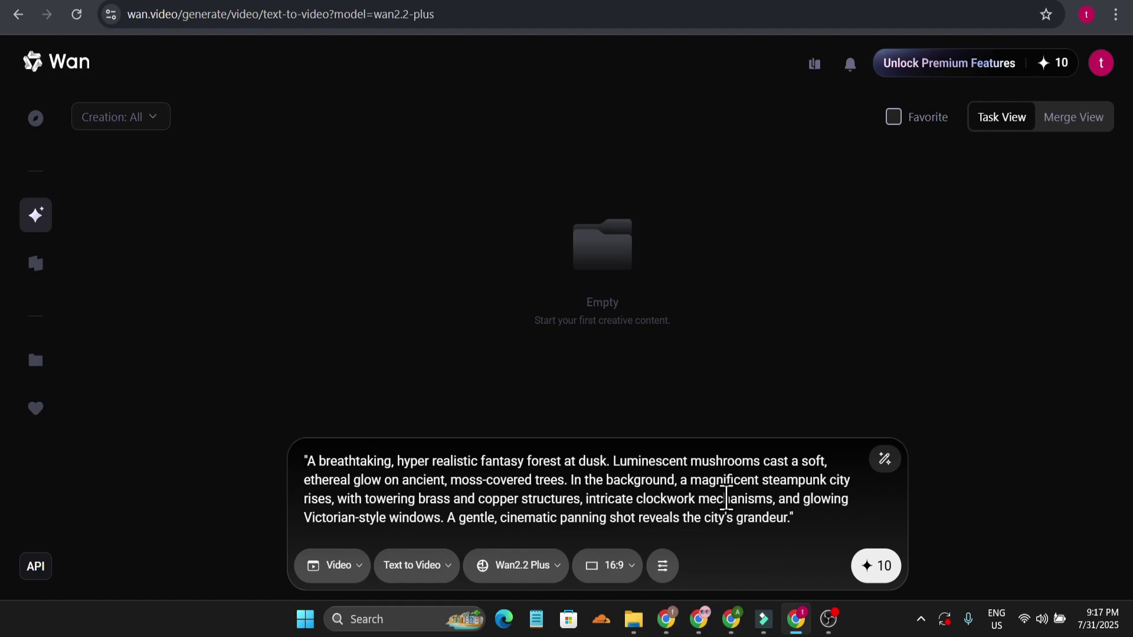
{"action": "mouse_move", "coordinate": [799, 523]}
{"action": "left_mouse_down"}
{"action": "mouse_move", "coordinate": [371, 462]}
{"action": "mouse_move", "coordinate": [716, 499]}
{"action": "mouse_move", "coordinate": [798, 520]}
{"action": "left_mouse_up"}
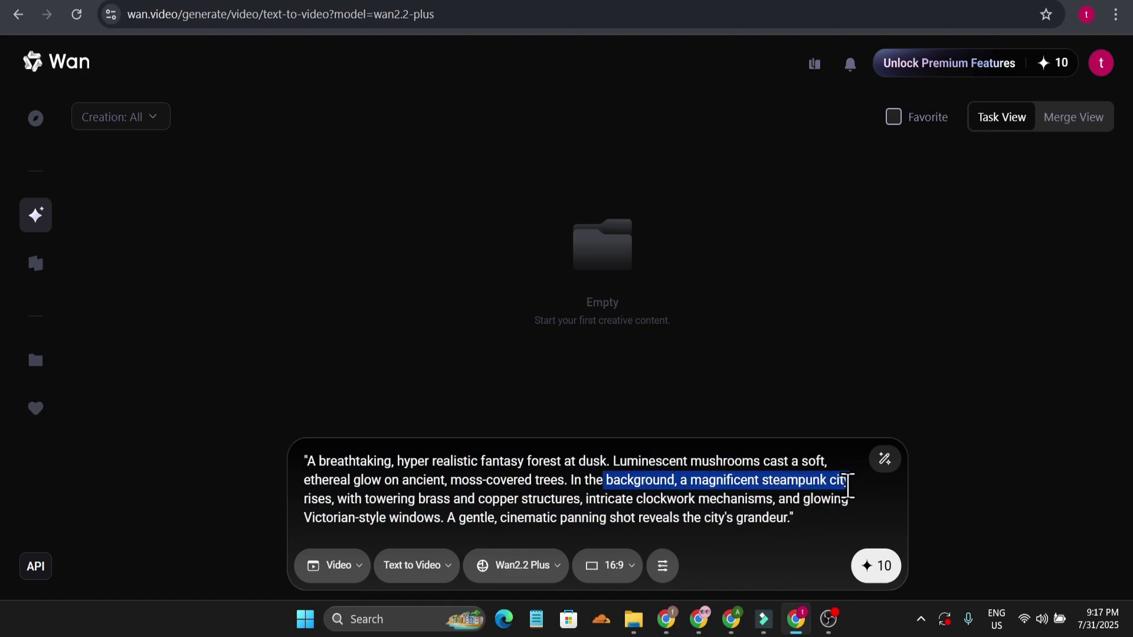
{"action": "left_click_drag", "start_coordinate": [849, 485], "coordinate": [285, 511]}
{"action": "left_click_drag", "start_coordinate": [483, 508], "coordinate": [633, 516]}
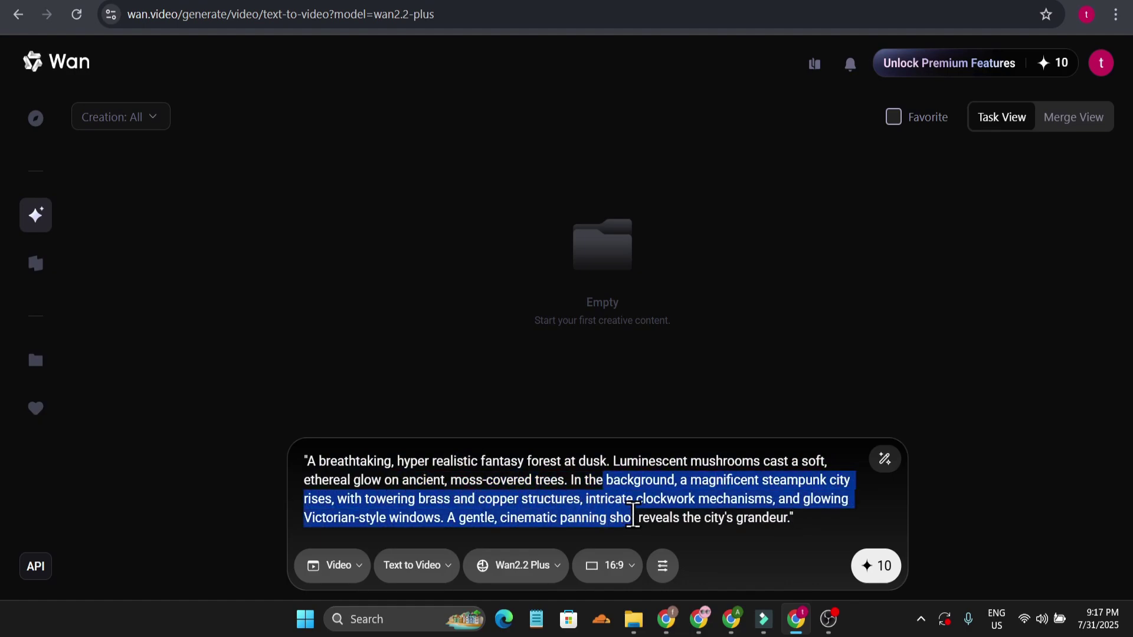
{"action": "left_click", "coordinate": [799, 527]}
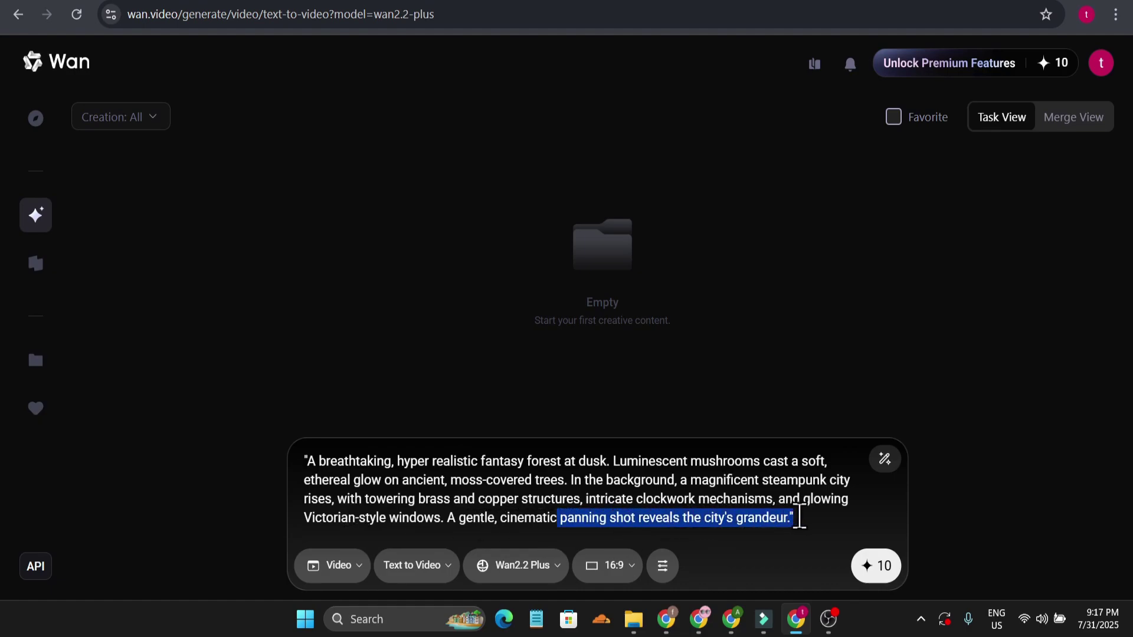
{"action": "left_click", "coordinate": [800, 518]}
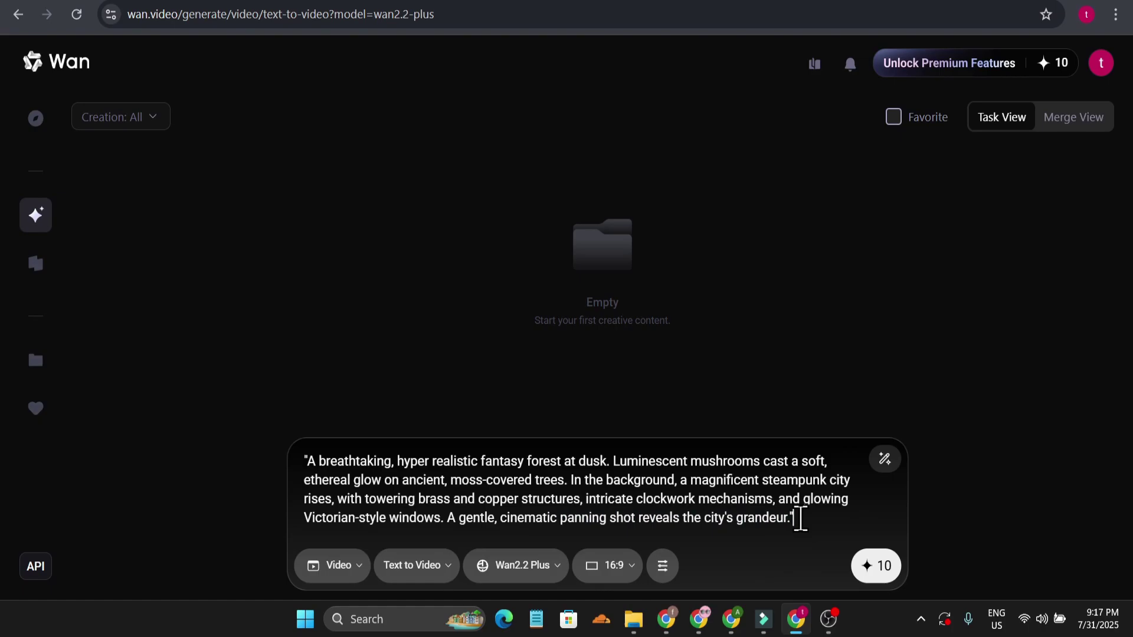
Confirm video media type, Text to Video function and the Wan2.2 Plus model
{"action": "left_click", "coordinate": [327, 567]}
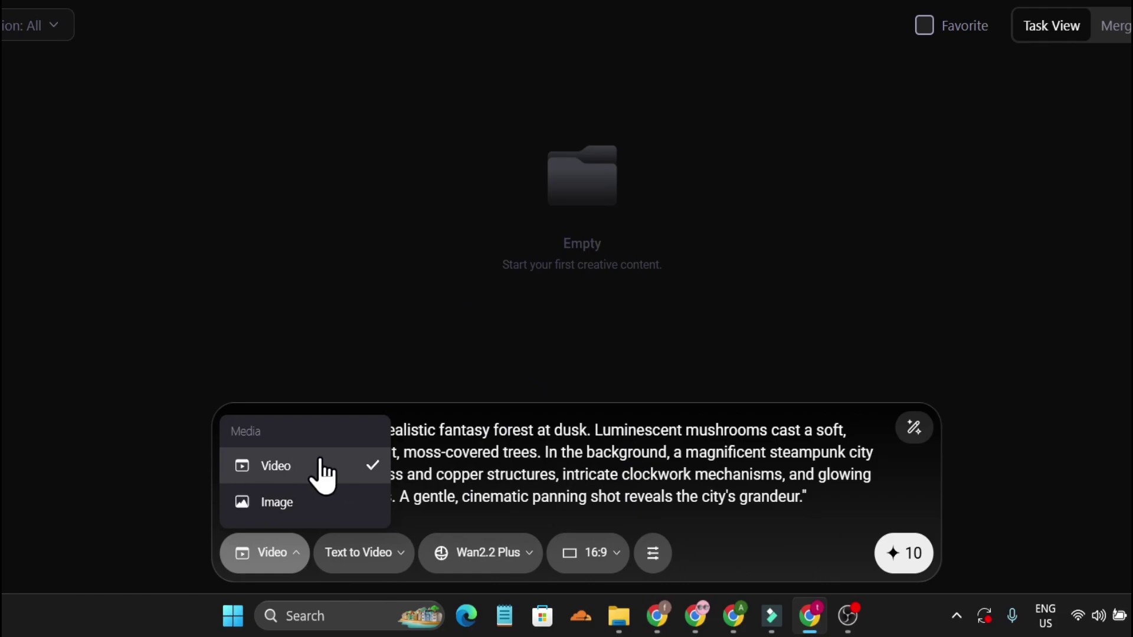
{"action": "left_click", "coordinate": [356, 463]}
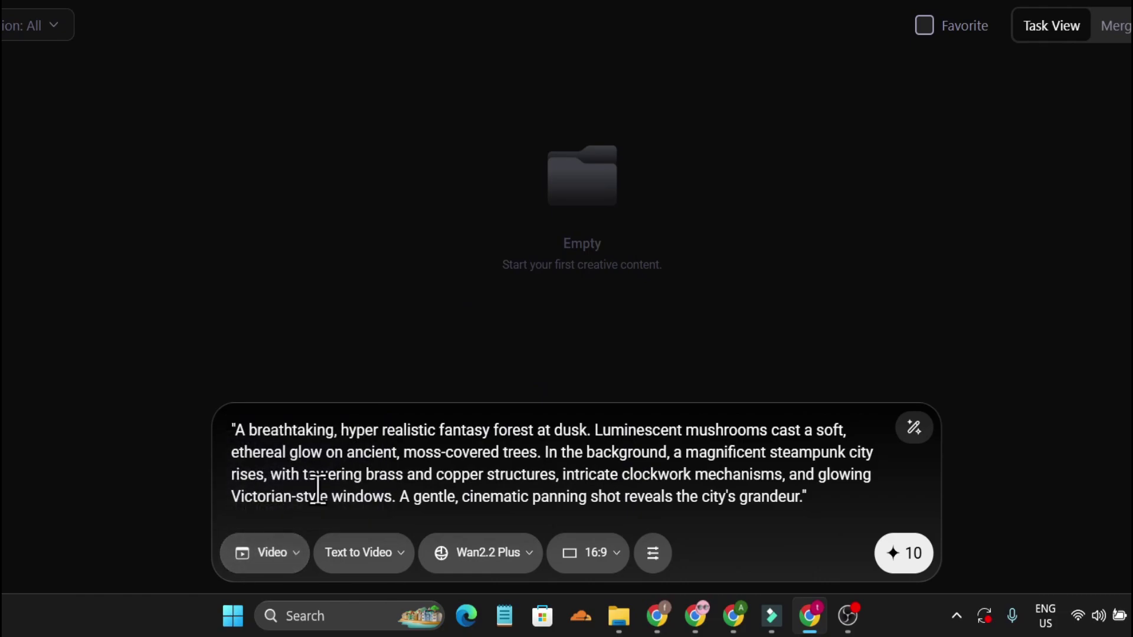
{"action": "left_click", "coordinate": [474, 561]}
{"action": "left_click", "coordinate": [401, 558]}
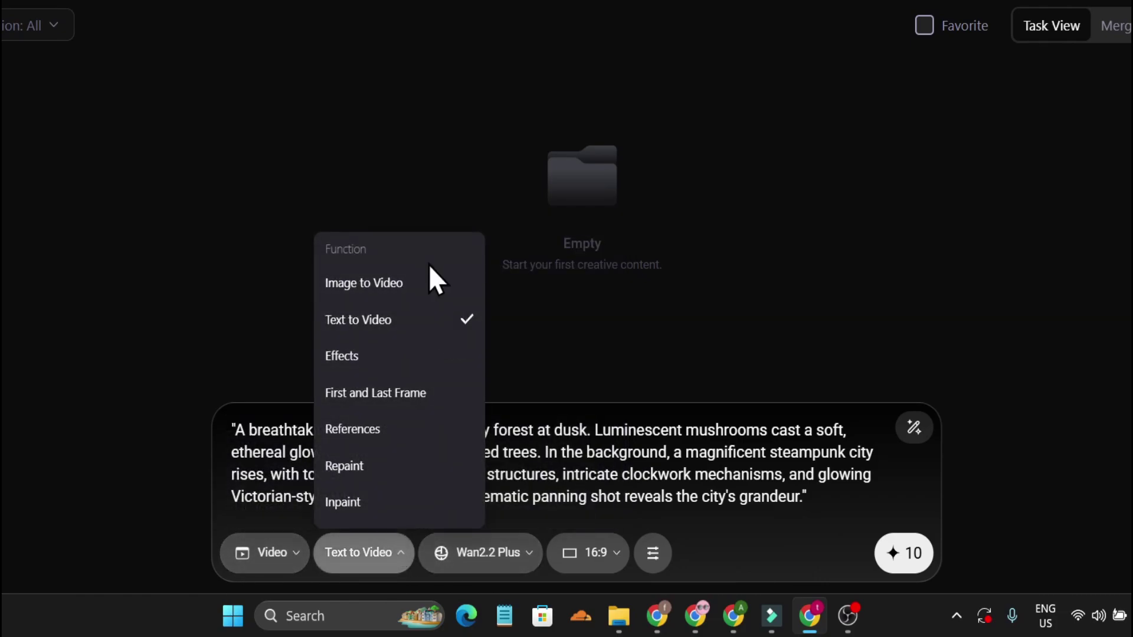
{"action": "left_click", "coordinate": [384, 325]}
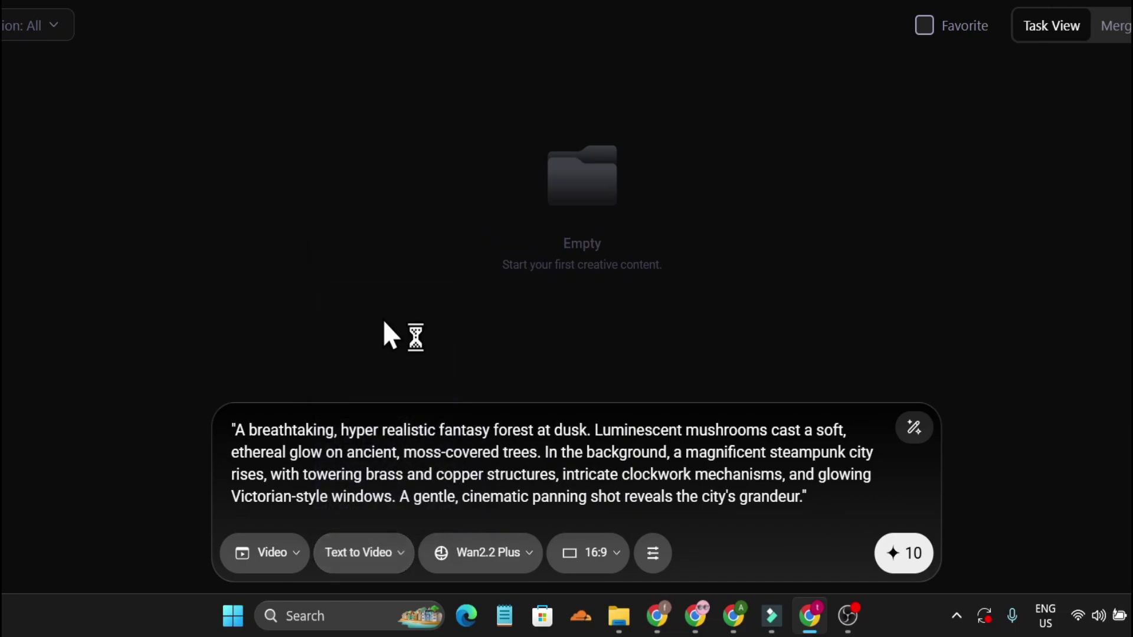
{"action": "left_click", "coordinate": [470, 560]}
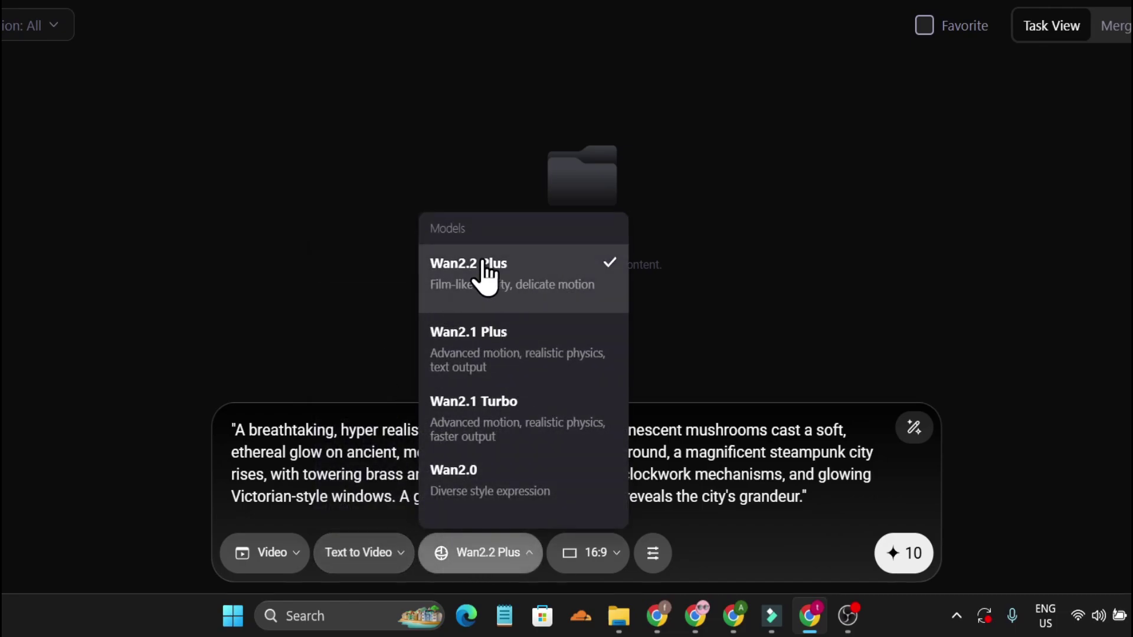
{"action": "left_click", "coordinate": [526, 298]}
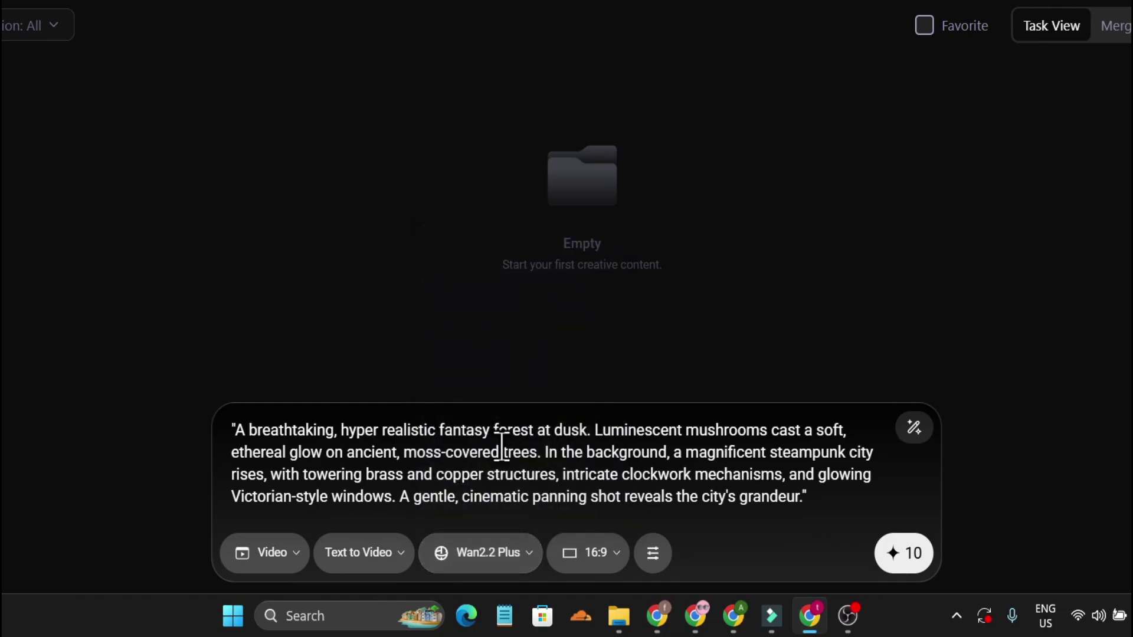
Keep the 16:9 aspect ratio, review the Setting toggles, and start the 10-credit generation
{"action": "left_click", "coordinate": [587, 560]}
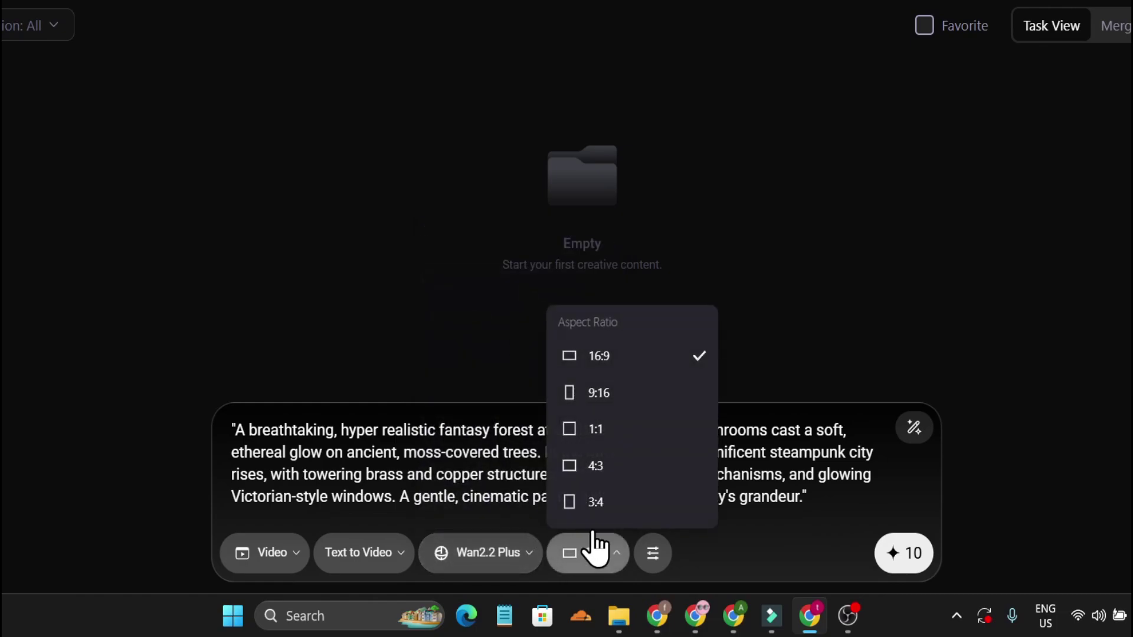
{"action": "left_click", "coordinate": [619, 370]}
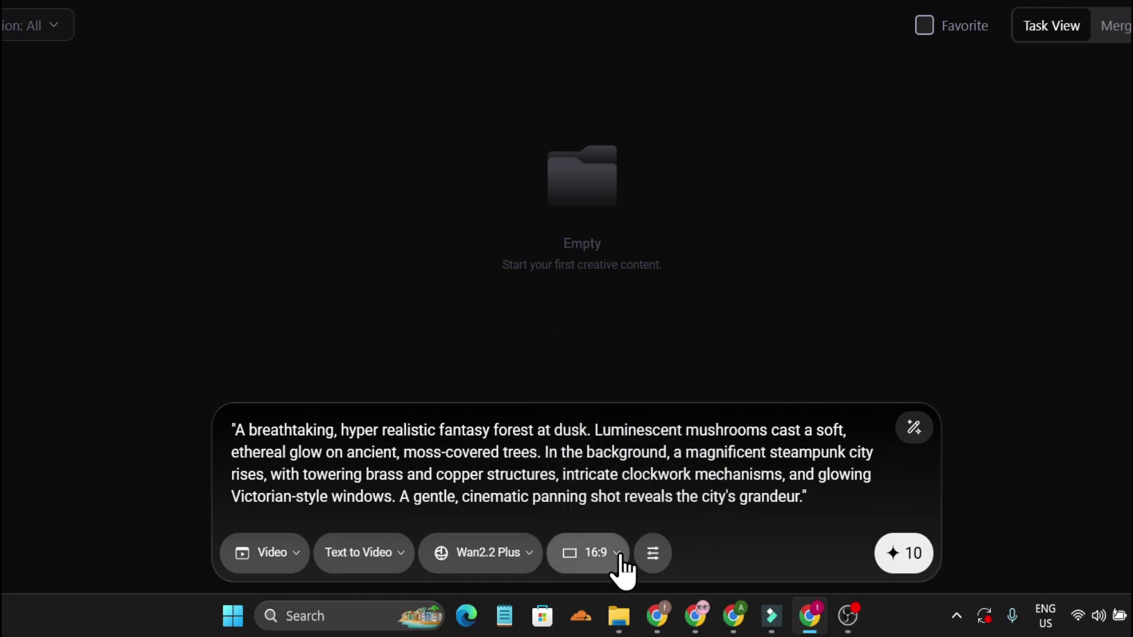
{"action": "left_click", "coordinate": [654, 556]}
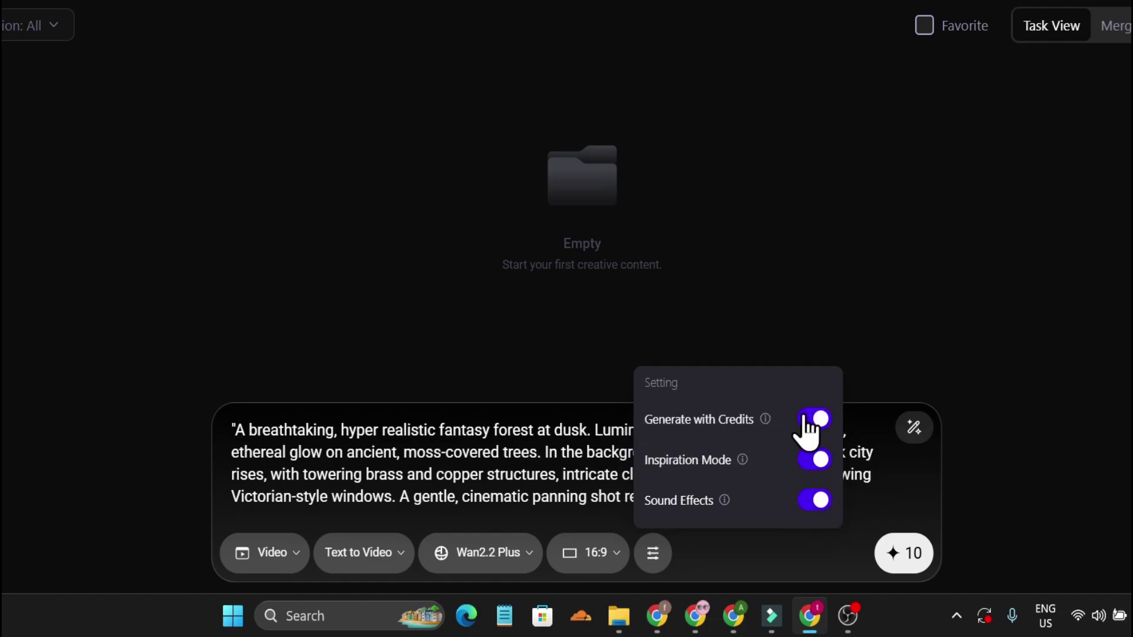
{"action": "left_click", "coordinate": [660, 562]}
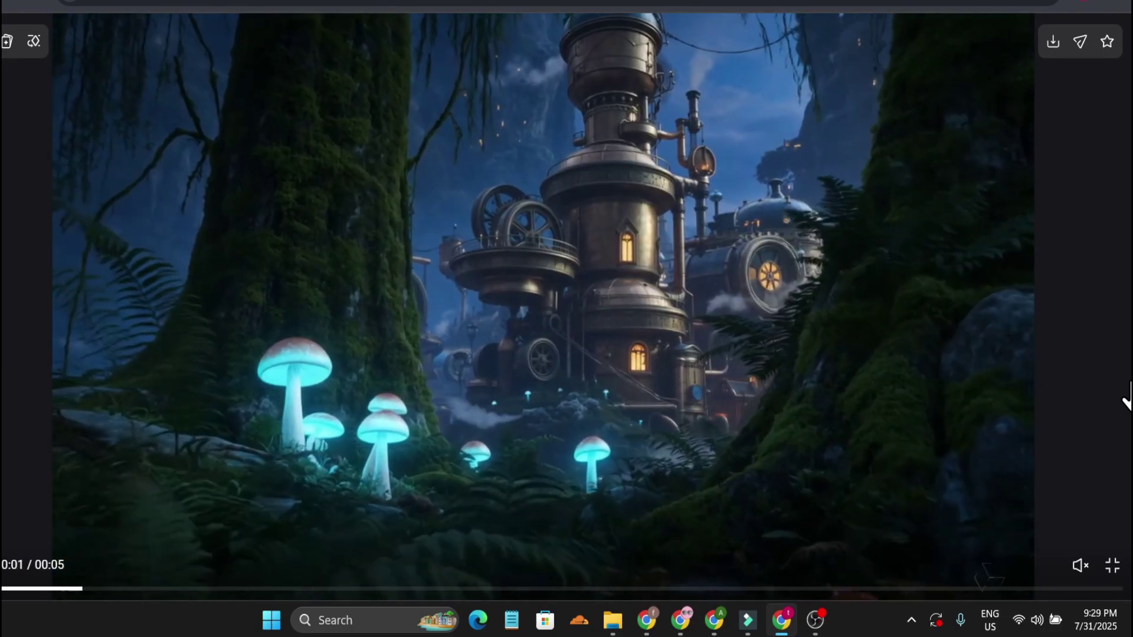
Exit the expanded view of the finished clip back to the results page
{"action": "key", "text": "Escape"}
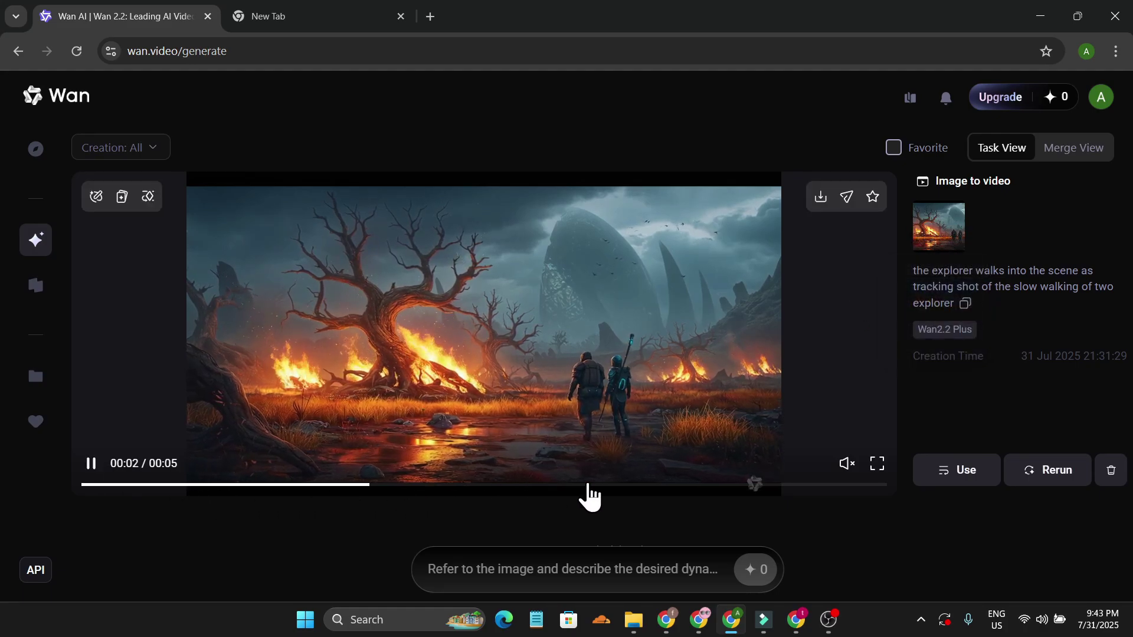
Review the Free, Pro and Premium membership plans, then the one-off credit packages
{"action": "left_click", "coordinate": [877, 470]}
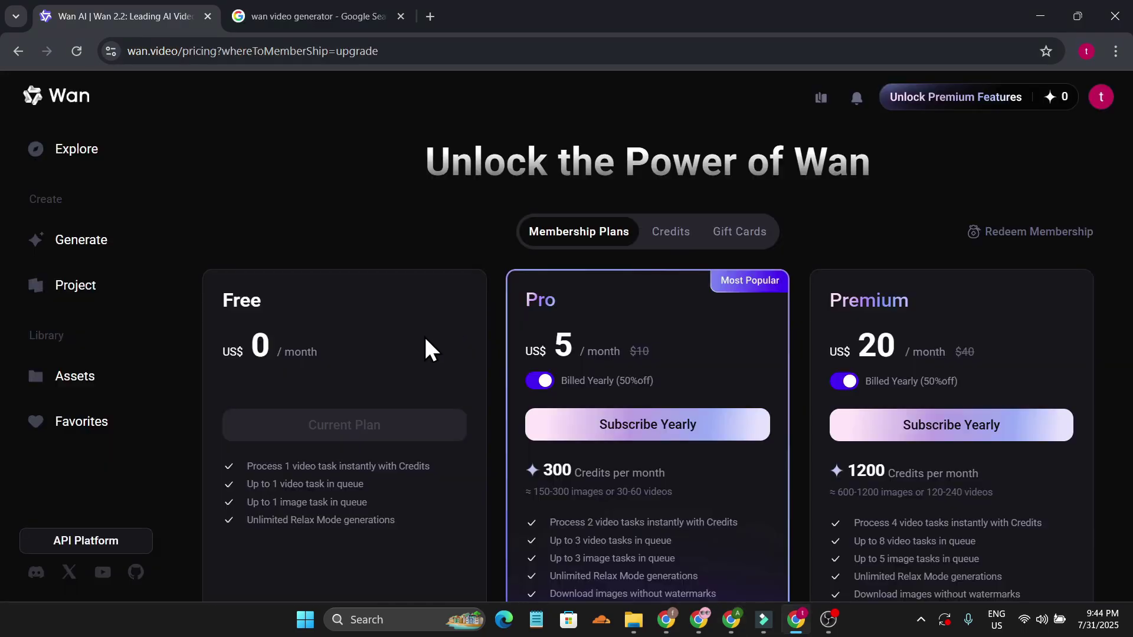
{"action": "scroll", "coordinate": [699, 424], "scroll_direction": "down", "scroll_amount": 1}
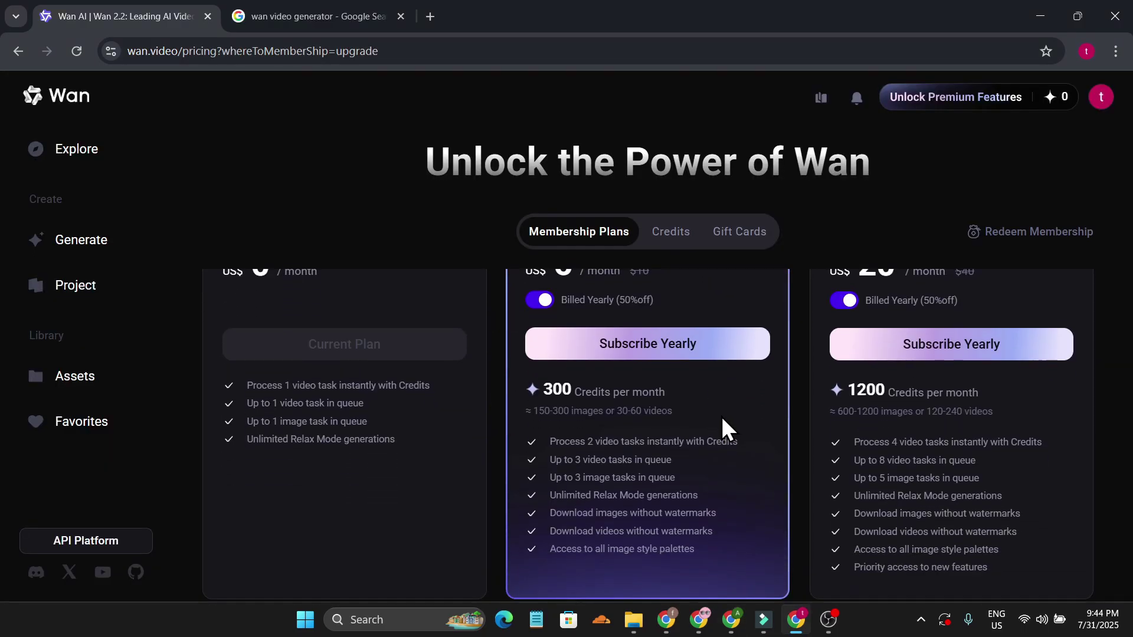
{"action": "scroll", "coordinate": [721, 425], "scroll_direction": "up", "scroll_amount": 1}
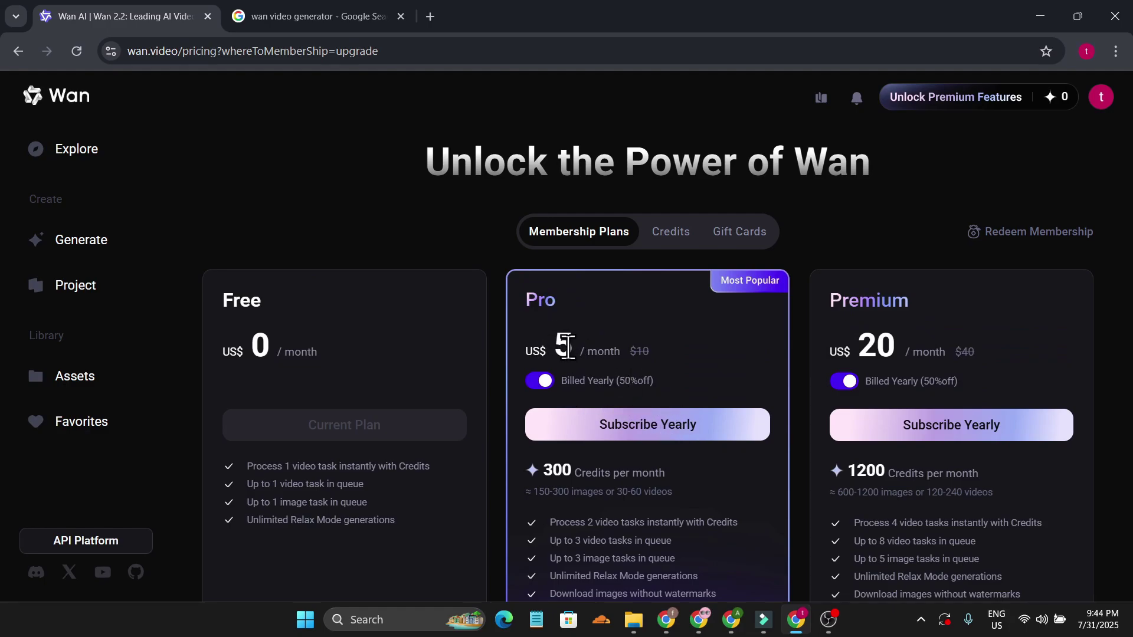
{"action": "scroll", "coordinate": [666, 394], "scroll_direction": "down", "scroll_amount": 2}
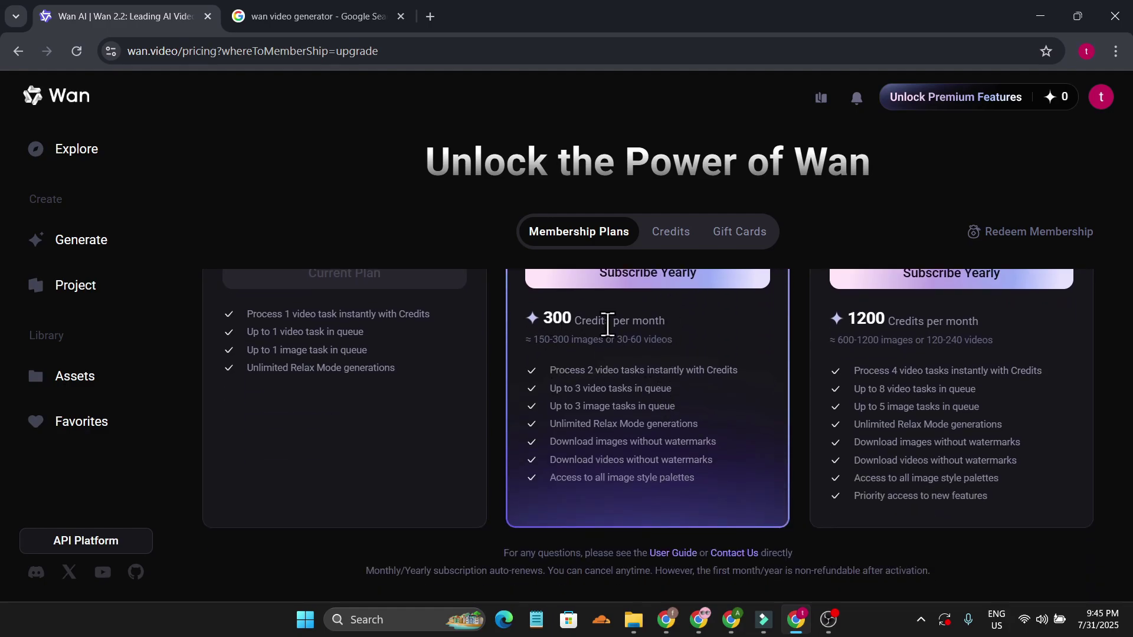
{"action": "scroll", "coordinate": [779, 411], "scroll_direction": "up", "scroll_amount": 2}
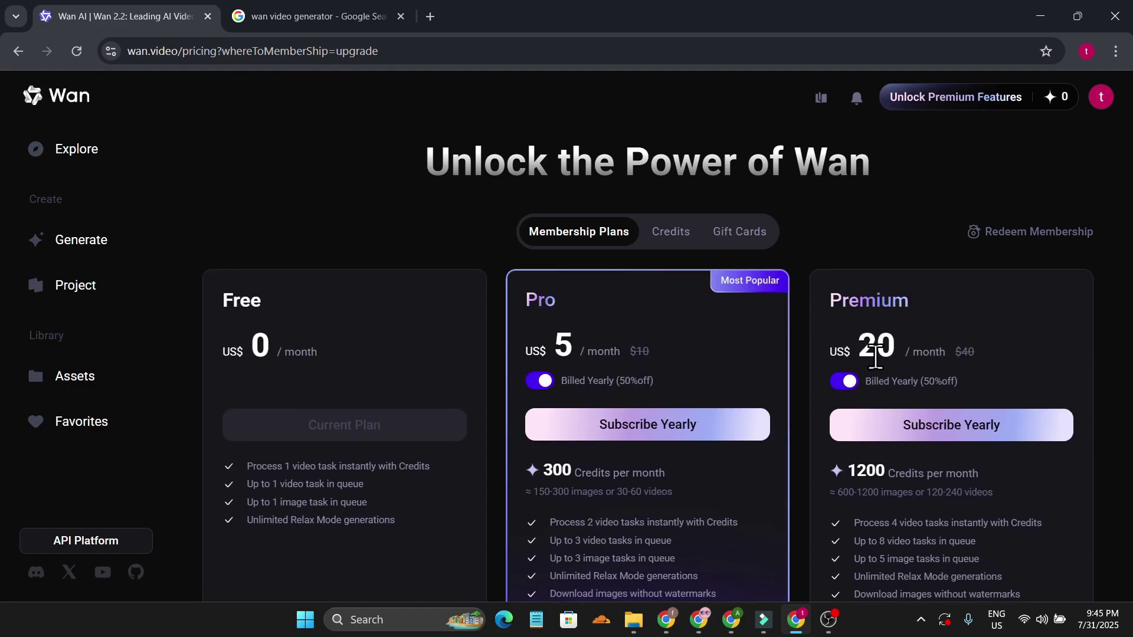
{"action": "scroll", "coordinate": [939, 435], "scroll_direction": "down", "scroll_amount": 1}
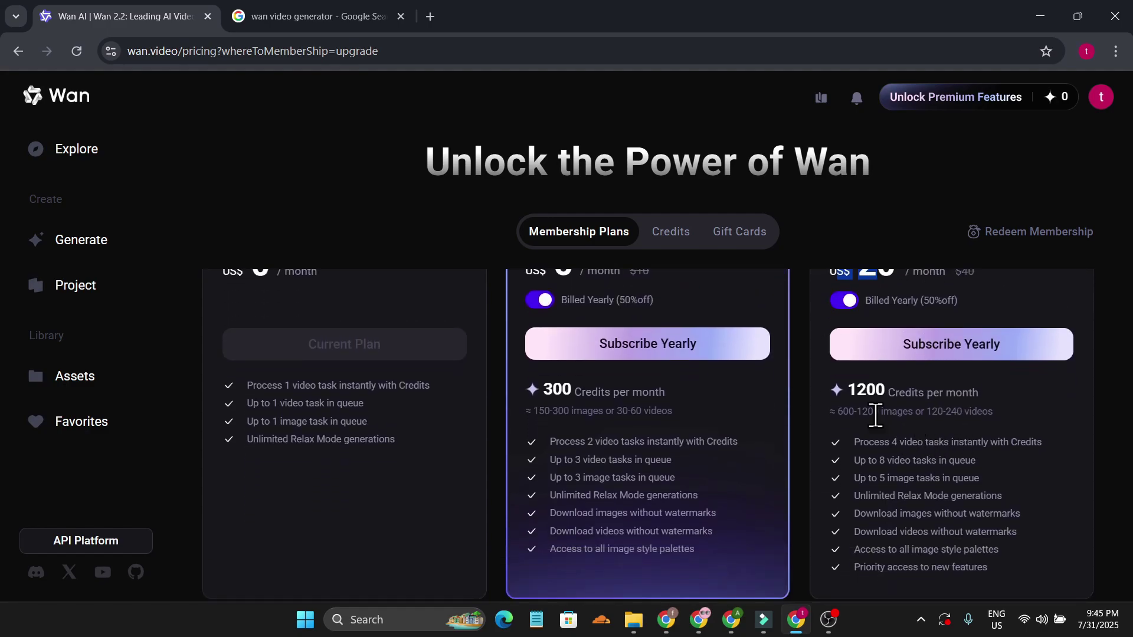
{"action": "left_click", "coordinate": [671, 231]}
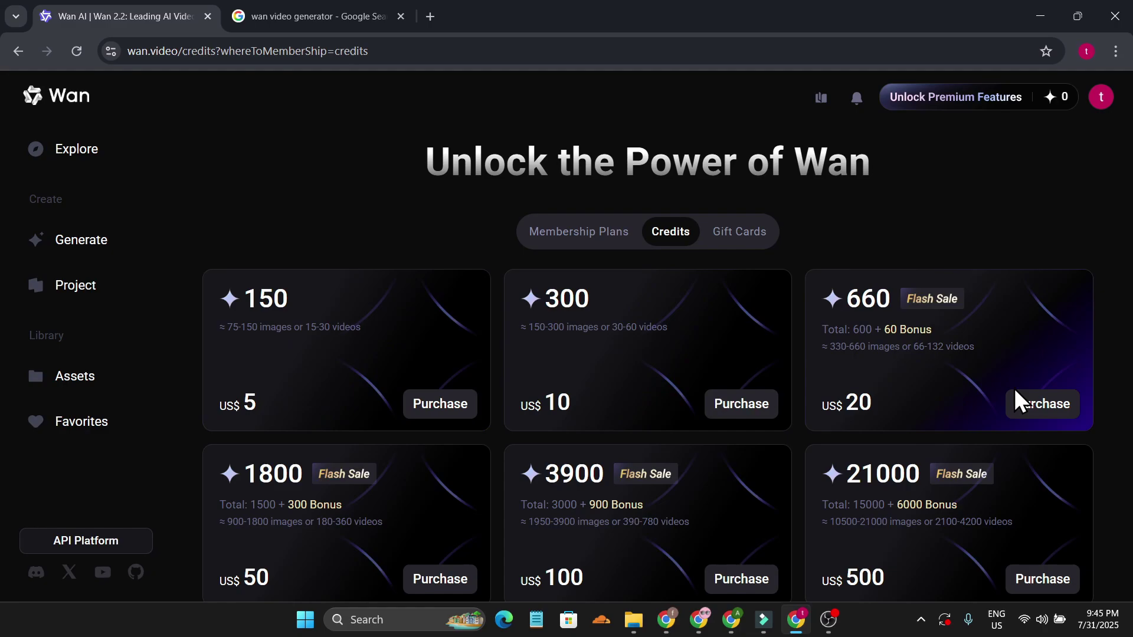
{"action": "scroll", "coordinate": [590, 448], "scroll_direction": "down", "scroll_amount": 1}
{"action": "scroll", "coordinate": [593, 448], "scroll_direction": "up", "scroll_amount": 1}
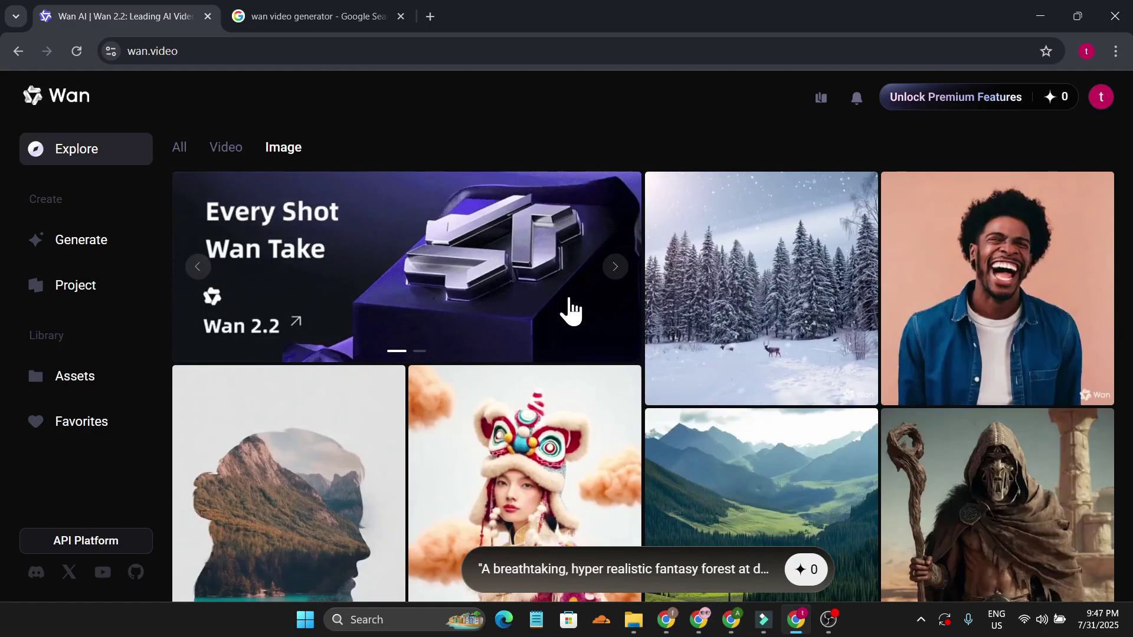
Browse the Wan 2.2 landing page's Figure Skating and Street Parkour motion clips
{"action": "left_click", "coordinate": [700, 619]}
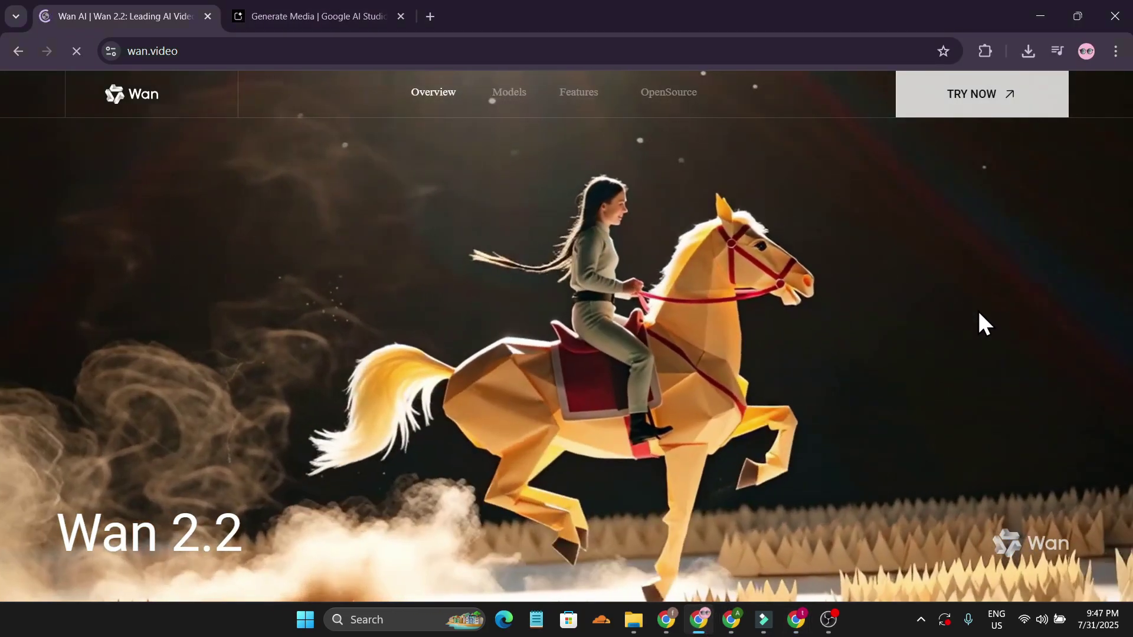
{"action": "scroll", "coordinate": [833, 471], "scroll_direction": "down", "scroll_amount": 5}
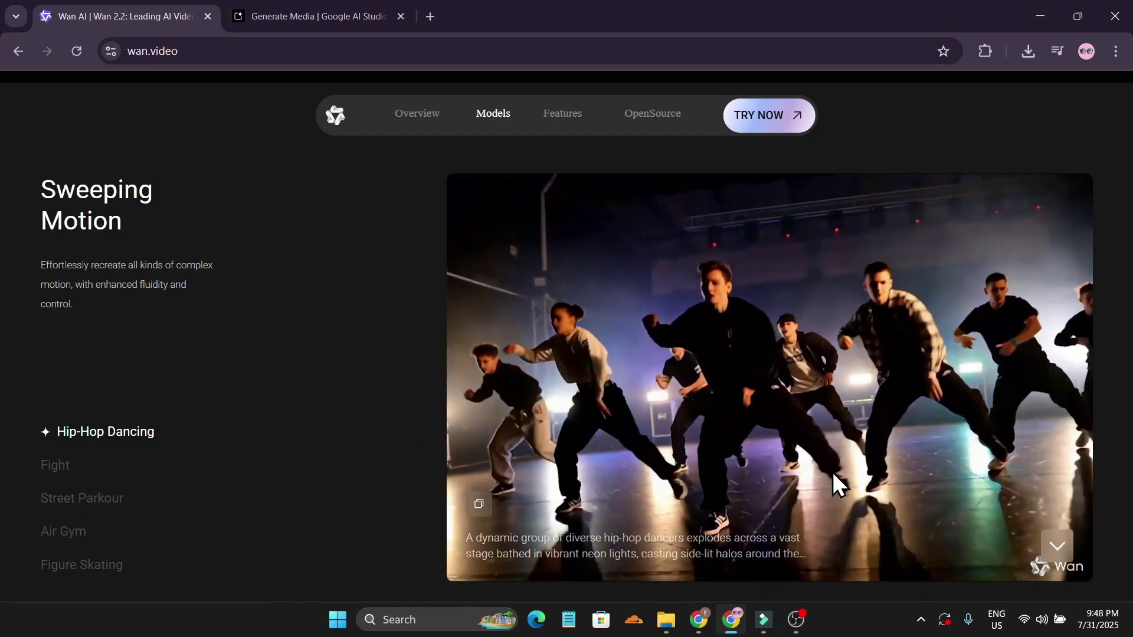
{"action": "left_click", "coordinate": [98, 567]}
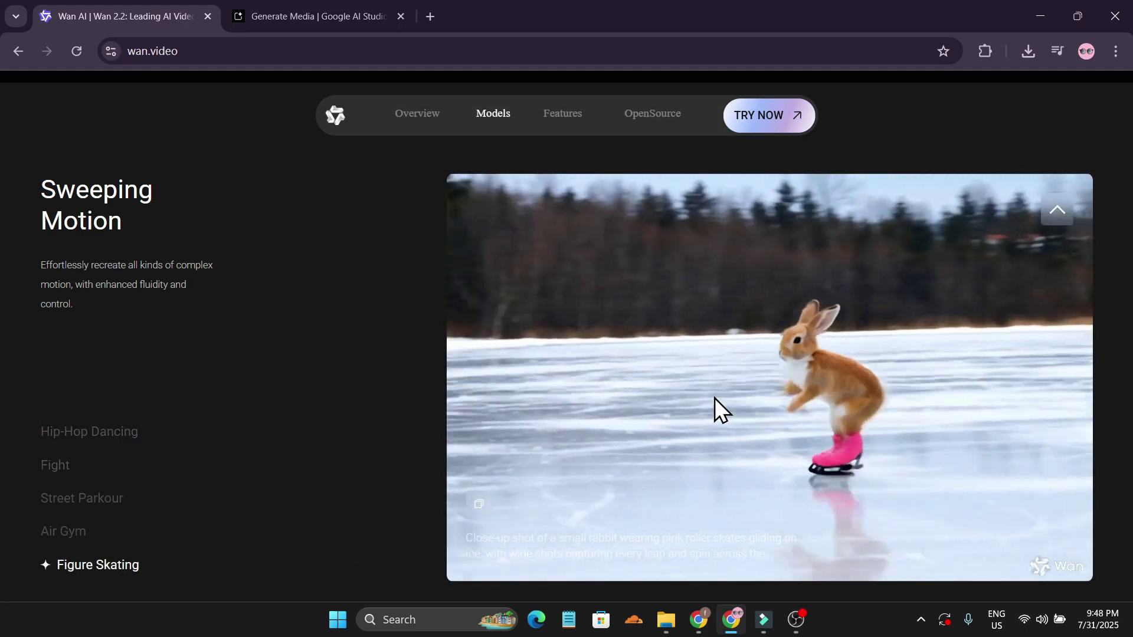
{"action": "left_click", "coordinate": [1058, 549]}
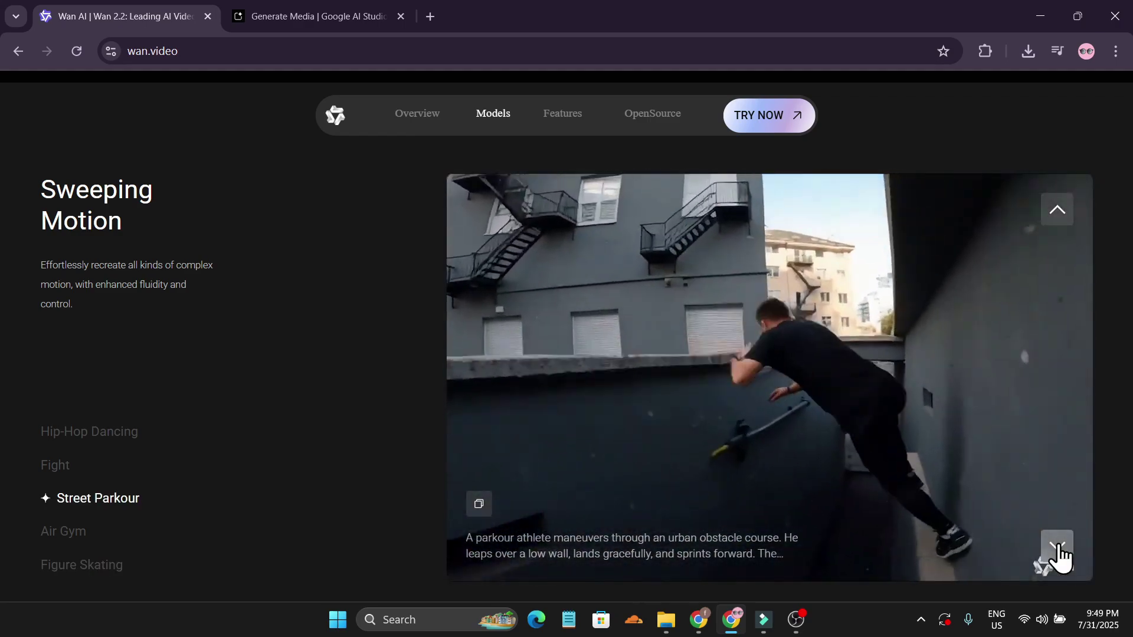
{"action": "double_click", "coordinate": [1059, 546]}
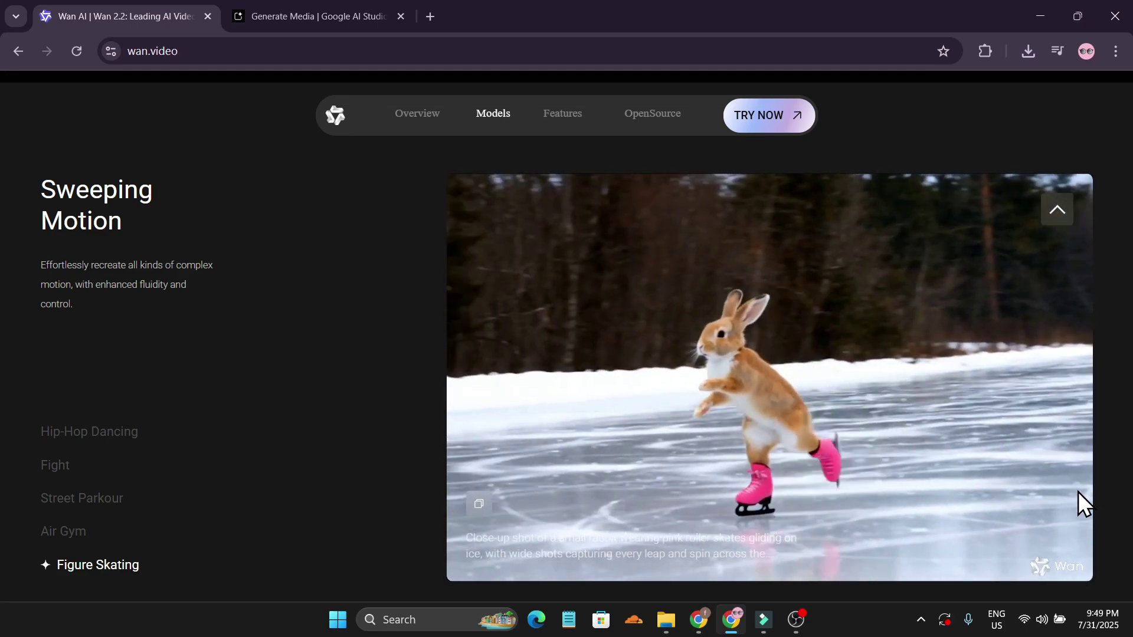
{"action": "scroll", "coordinate": [1052, 452], "scroll_direction": "down", "scroll_amount": 3}
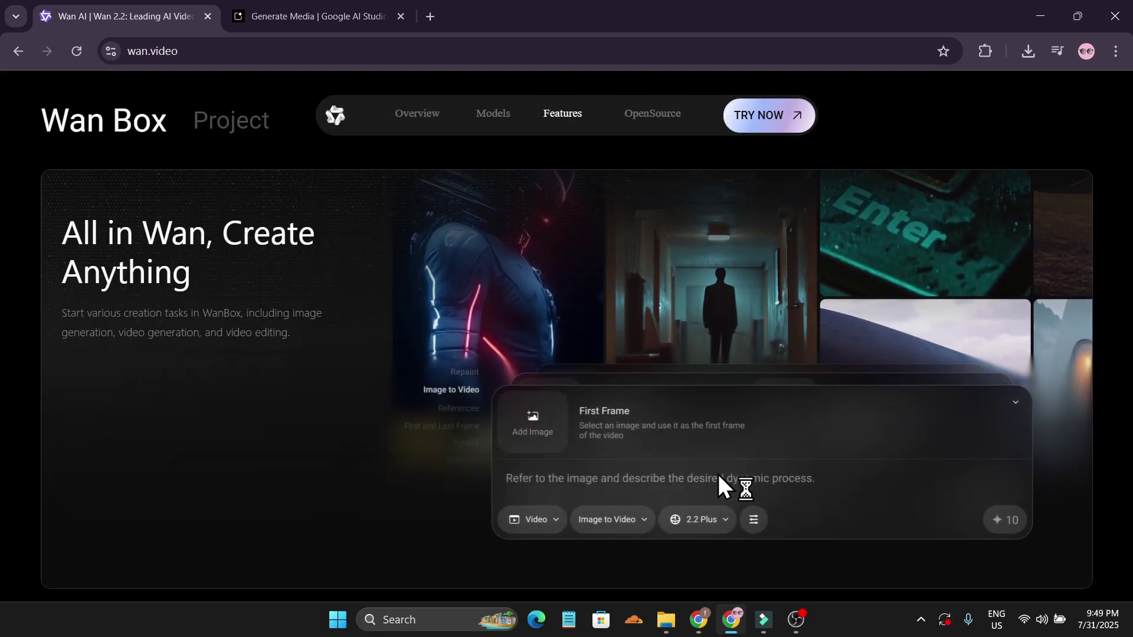